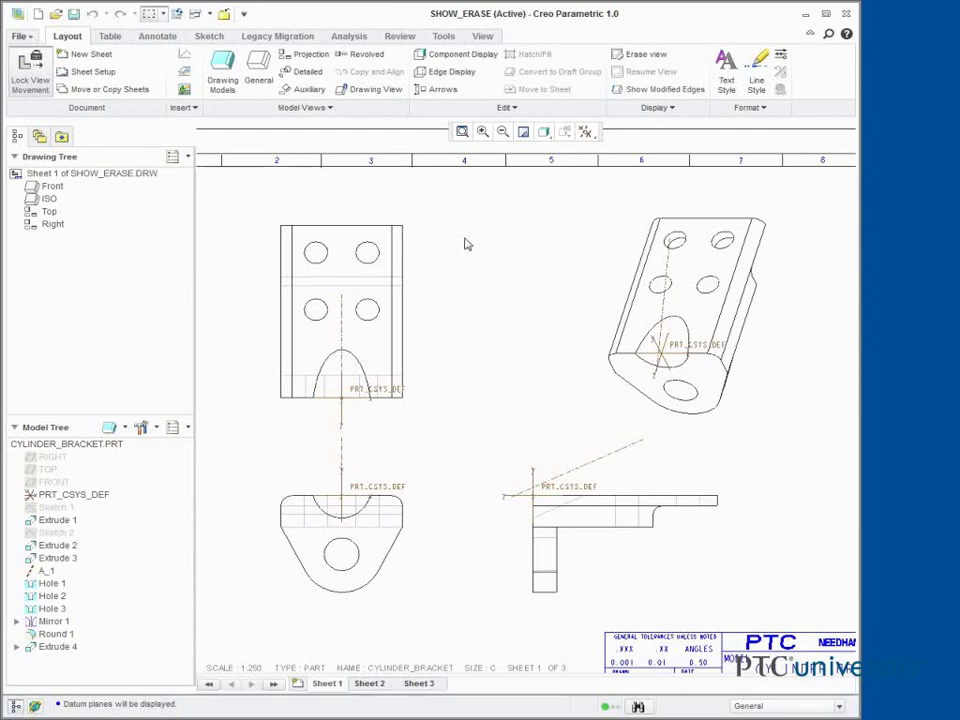
# Turn off display of datum planes, axes and coordinate systems in all drawing views
pyautogui.click(589, 136)
pyautogui.click(590, 155)
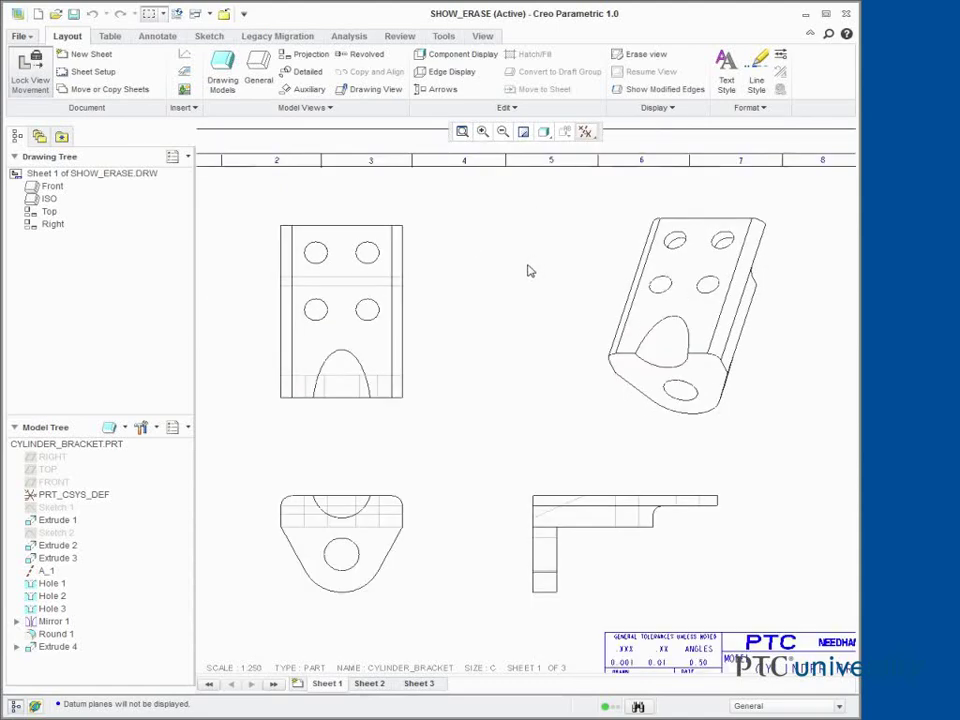
pyautogui.click(160, 36)
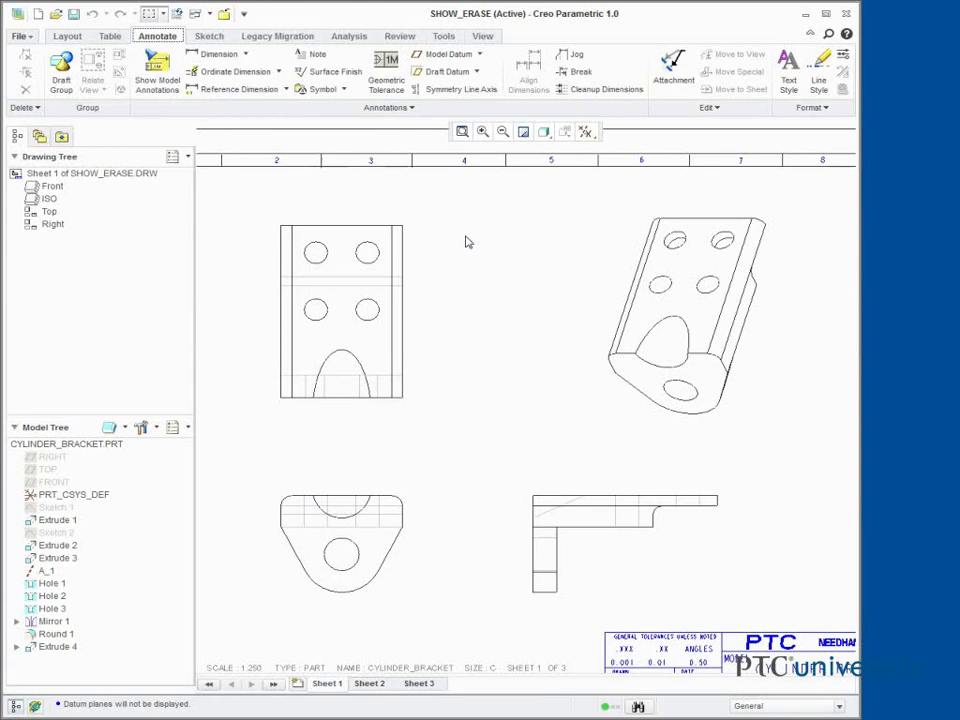
# Show Hole 2's 14, Ø12.65 and 51 dimensions on the upper-left Top view
pyautogui.click(157, 72)
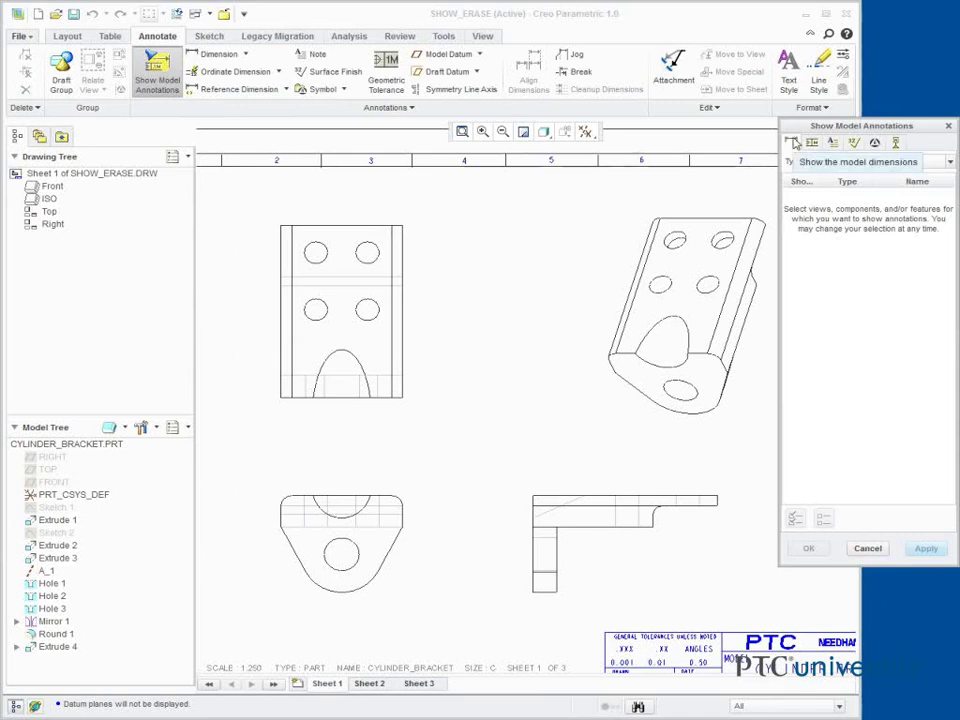
pyautogui.click(53, 597)
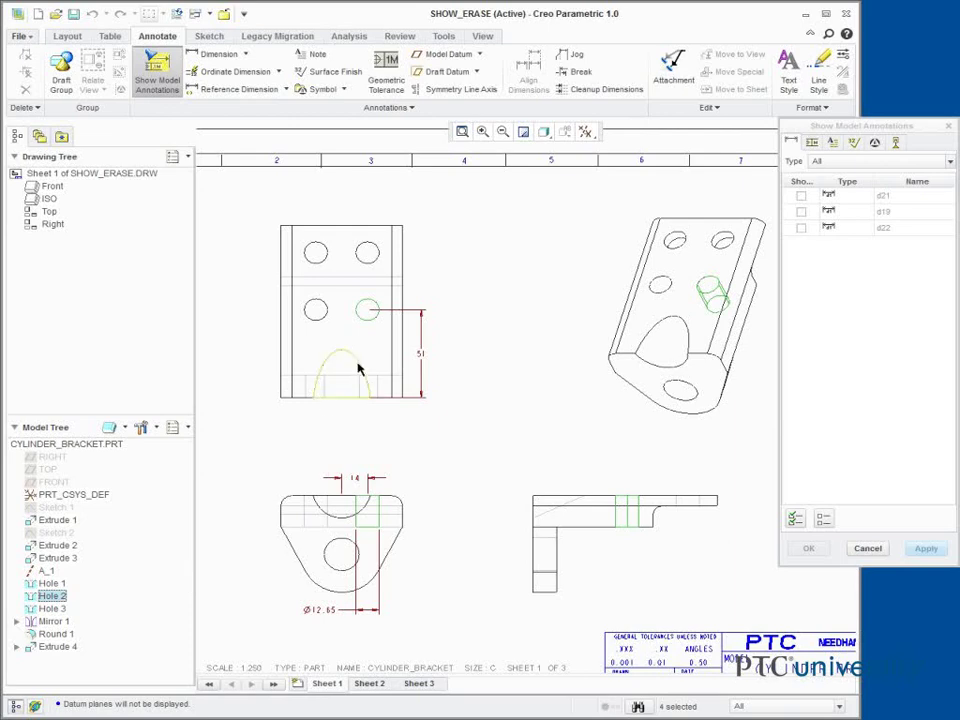
pyautogui.click(370, 320)
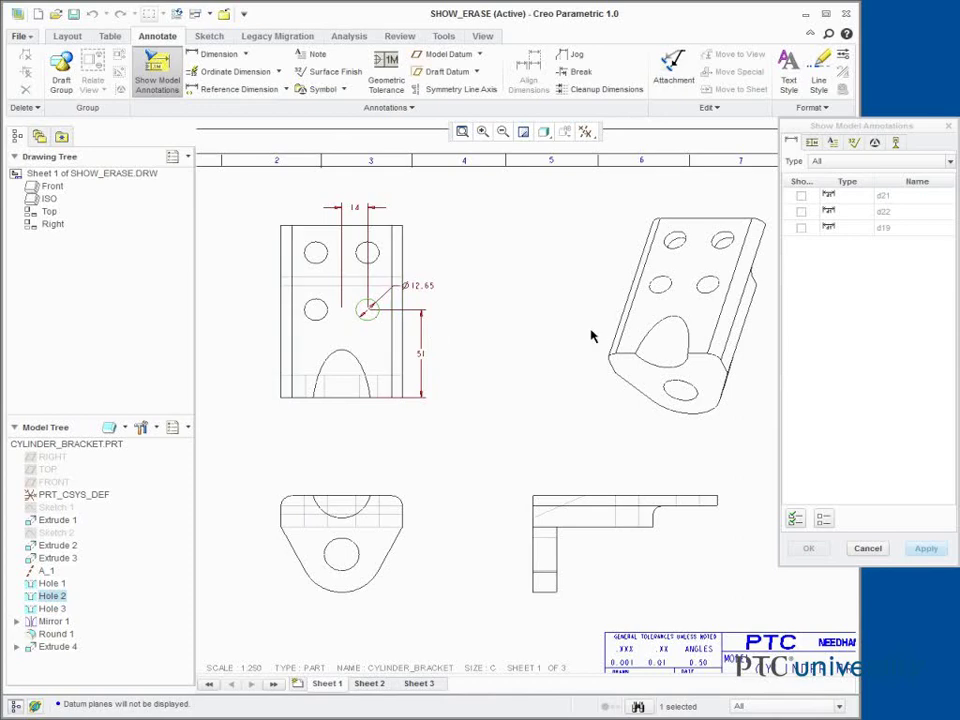
pyautogui.click(795, 519)
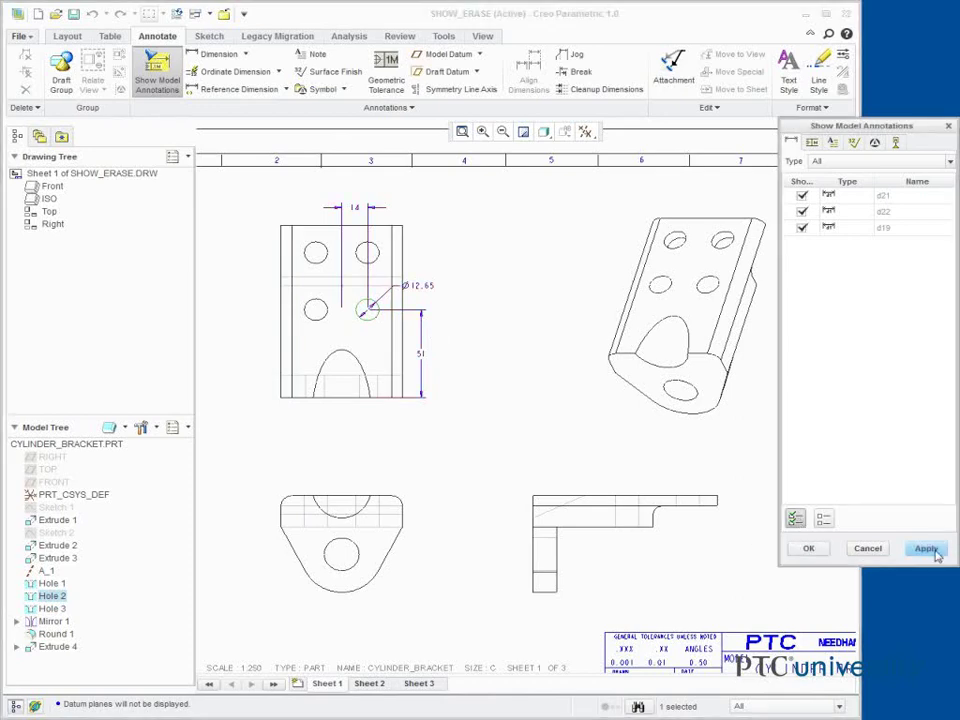
pyautogui.click(926, 548)
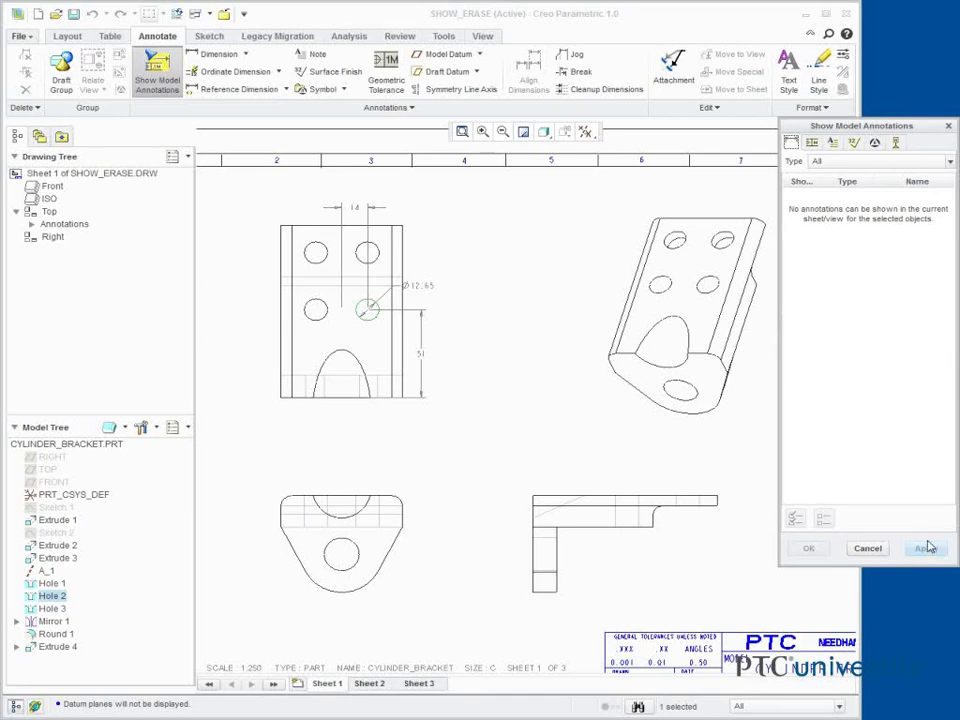
pyautogui.click(403, 575)
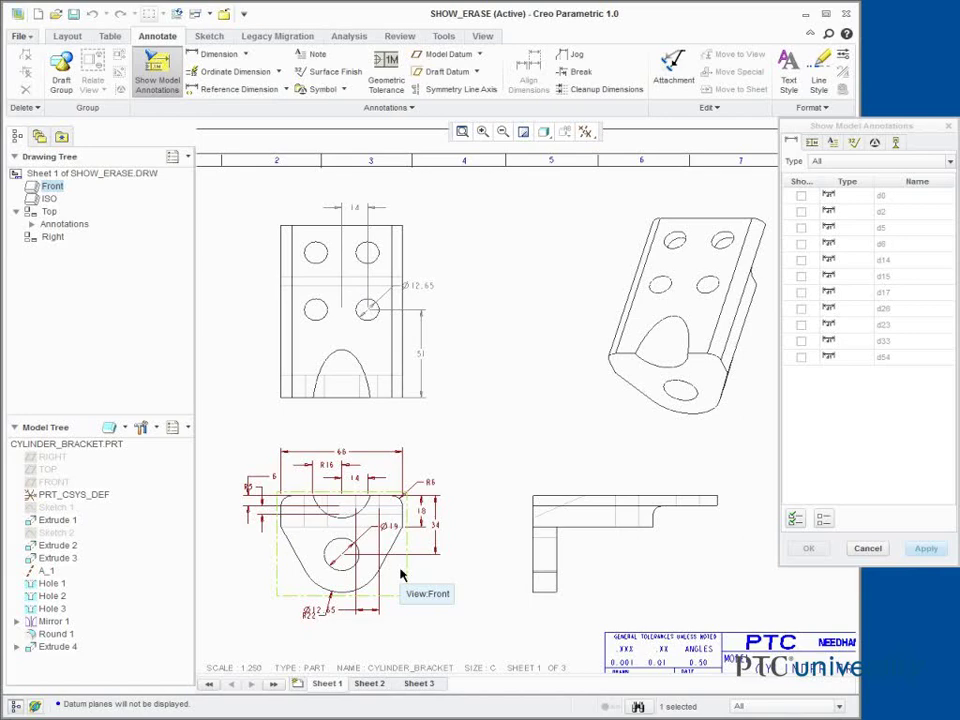
# Show all eleven model dimensions, including 65, R16, 14, R6, 18, 34 and Ø19, on the Front view
pyautogui.click(800, 524)
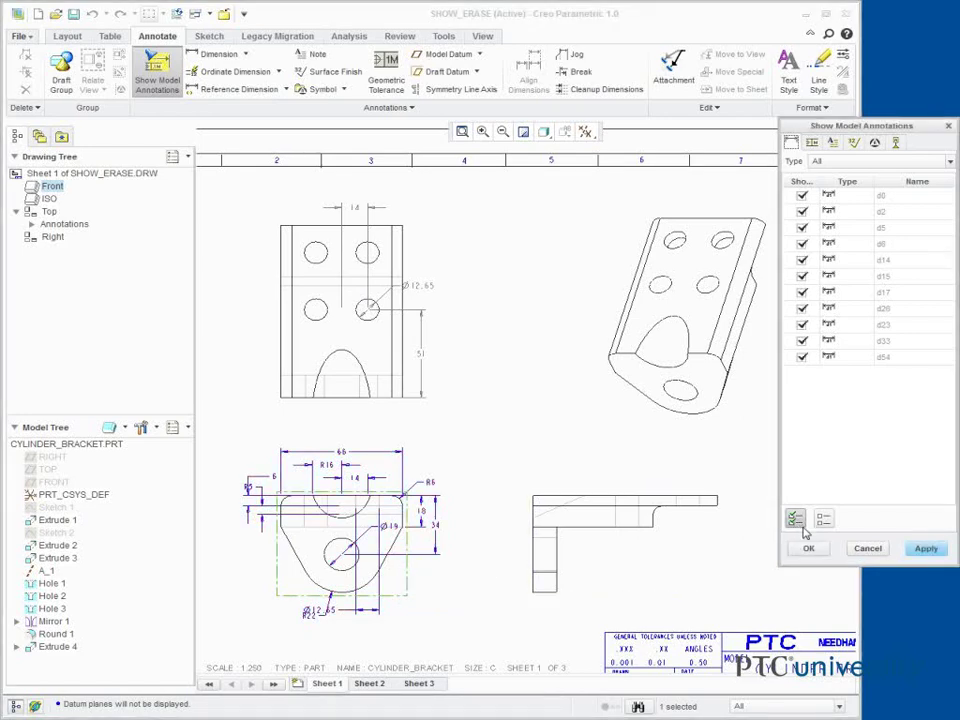
pyautogui.click(809, 549)
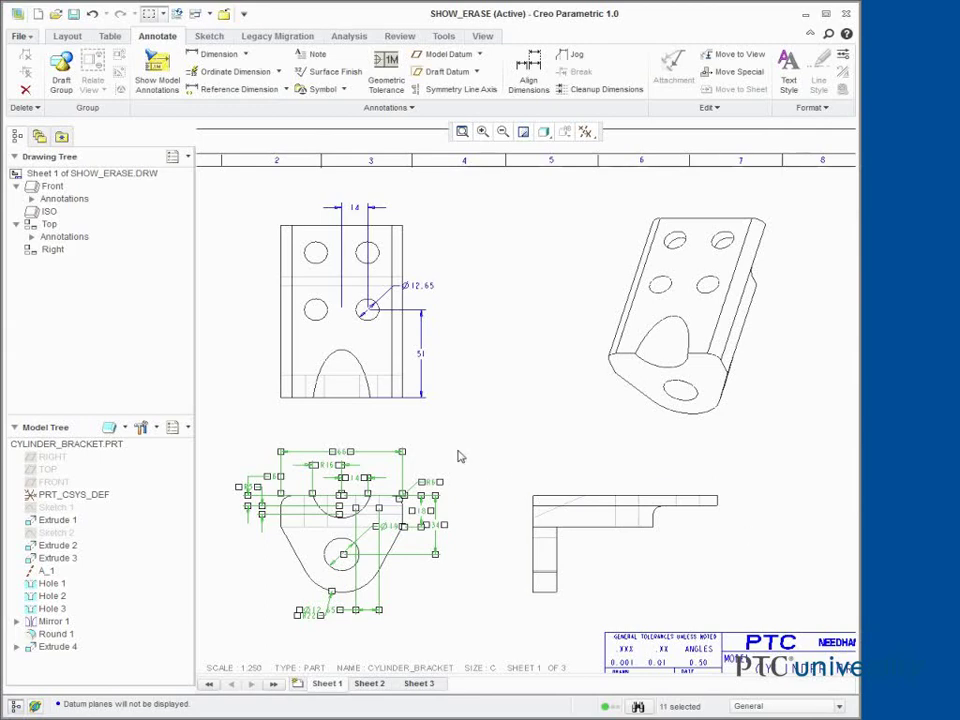
pyautogui.click(501, 447)
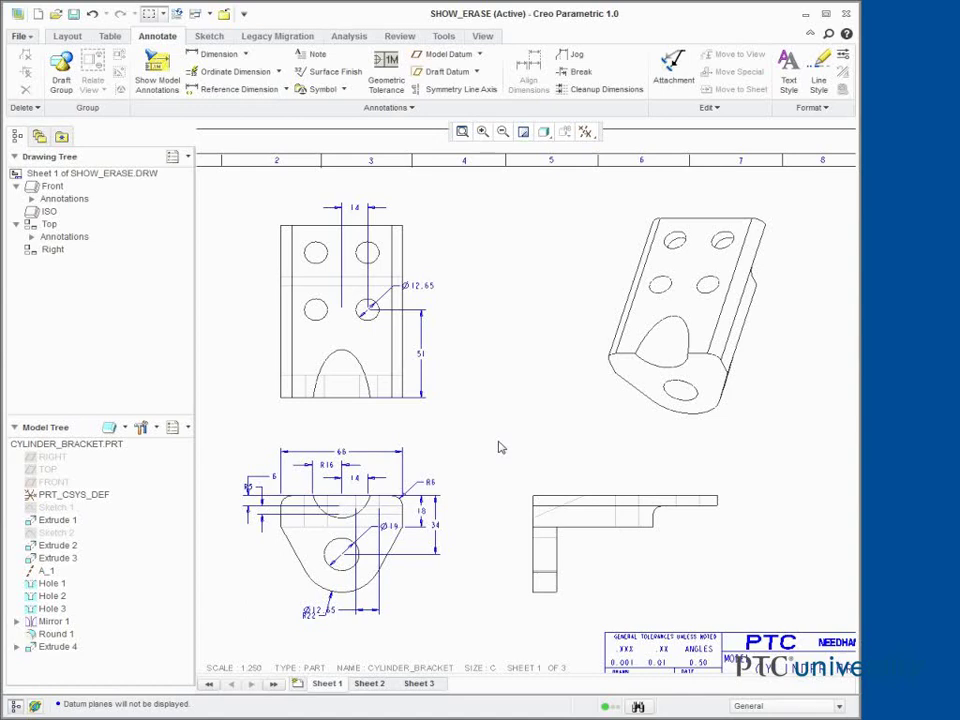
# On Sheet 2, show all the ANGLE_GUIDE model dimensions except d22 and d35
pyautogui.click(369, 685)
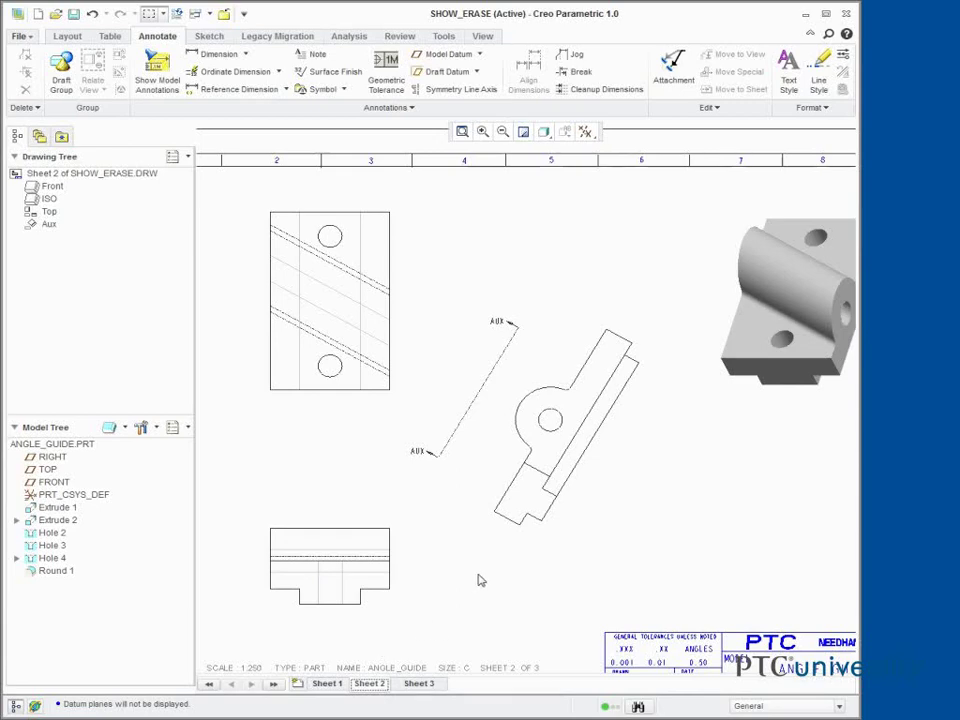
pyautogui.click(64, 448)
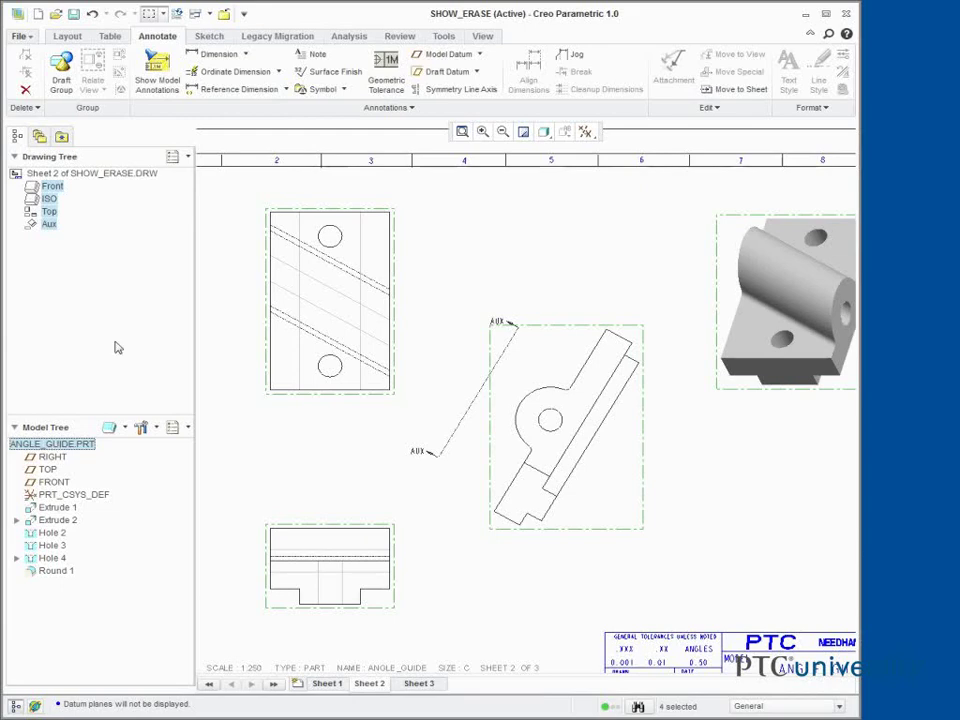
pyautogui.click(157, 70)
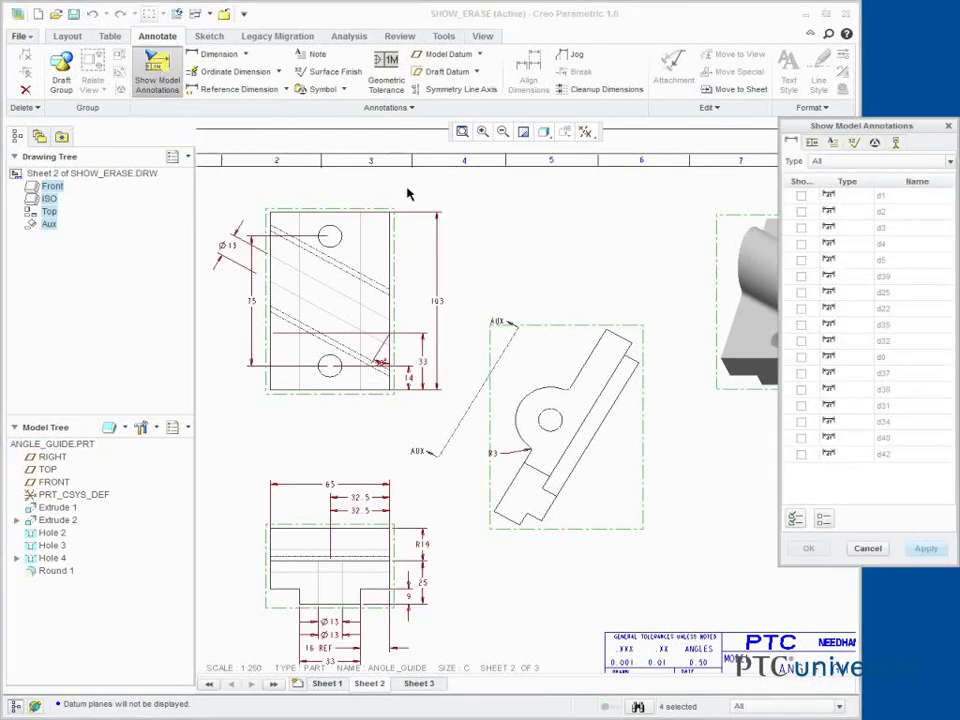
pyautogui.click(795, 519)
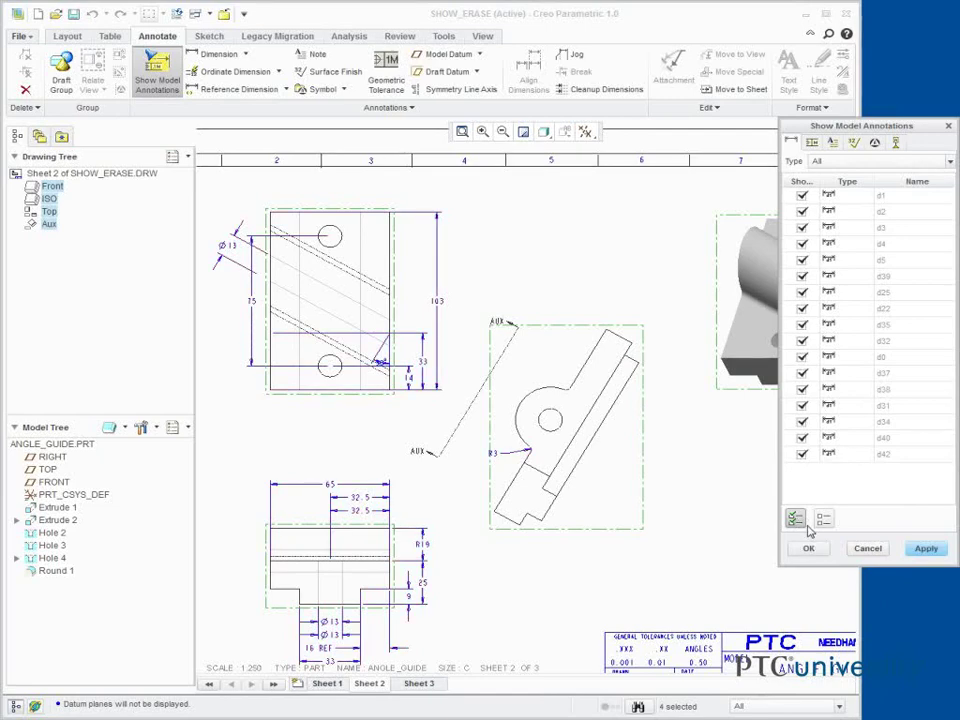
pyautogui.click(801, 310)
pyautogui.click(801, 325)
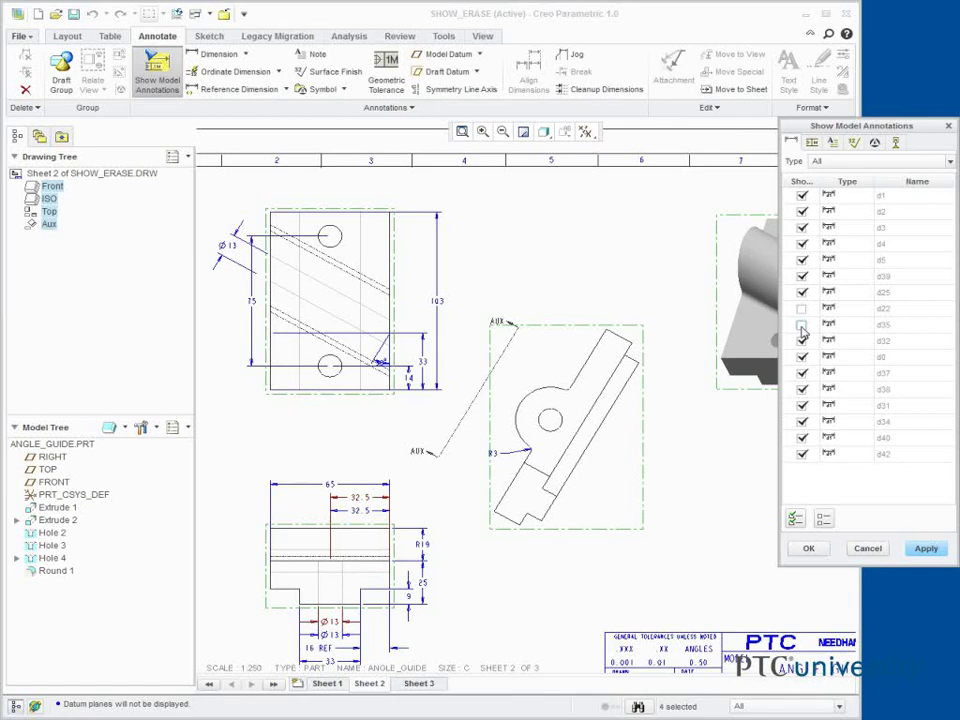
pyautogui.click(810, 549)
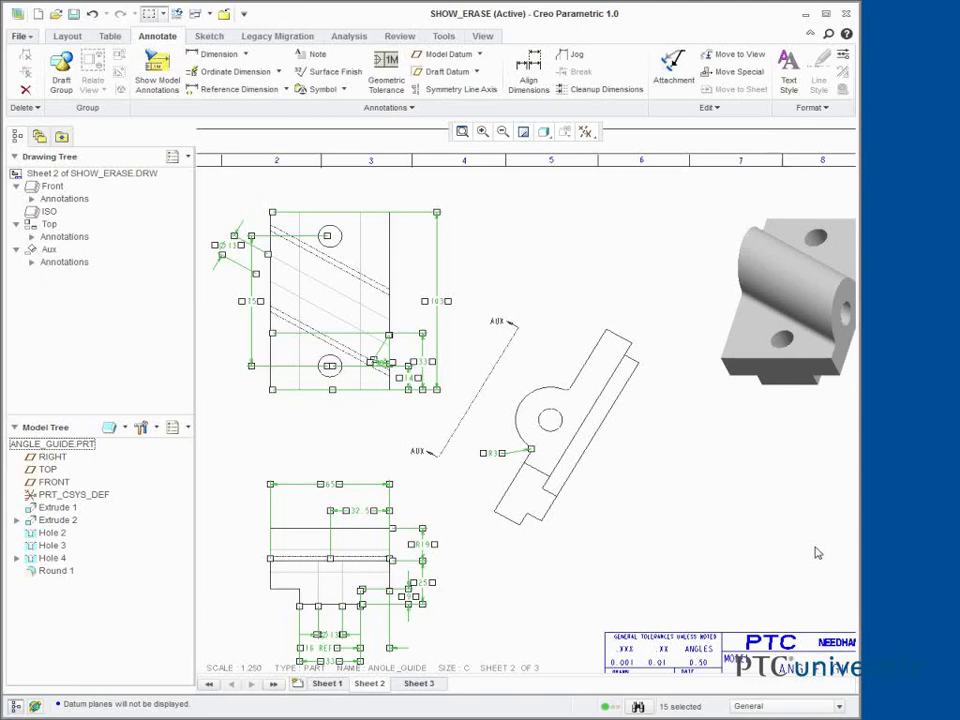
# Erase the 65 and 32.5 dimensions from the angle guide's lower-left view
pyautogui.click(685, 520)
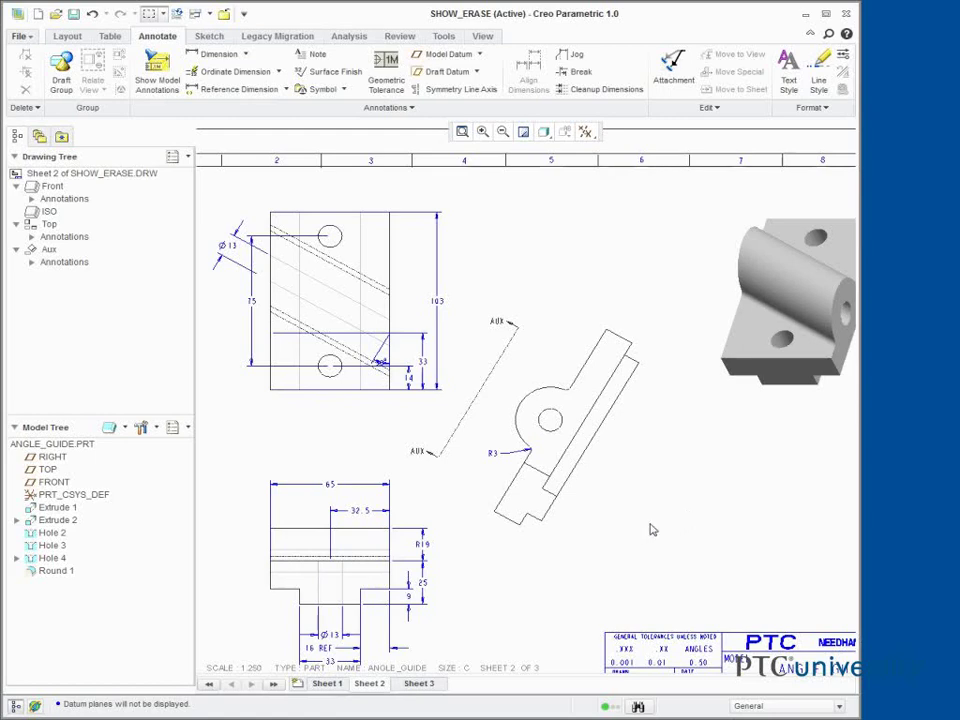
pyautogui.click(338, 495)
pyautogui.keyDown('ctrl'); pyautogui.click(355, 510); pyautogui.keyUp('ctrl')
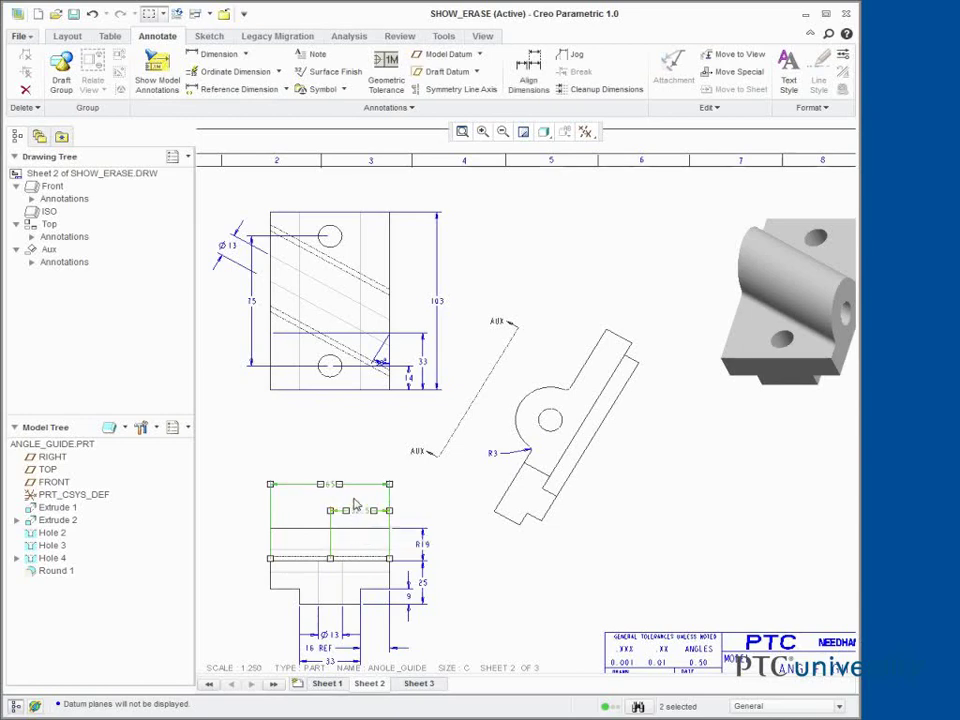
pyautogui.rightClick(370, 506)
pyautogui.click(380, 511)
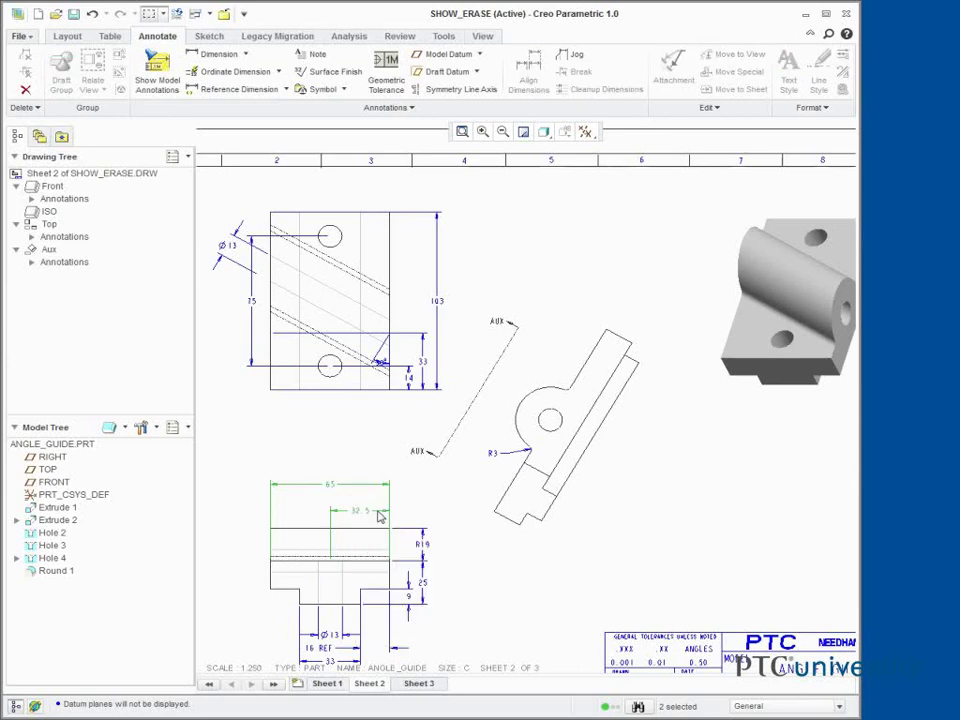
pyautogui.click(254, 489)
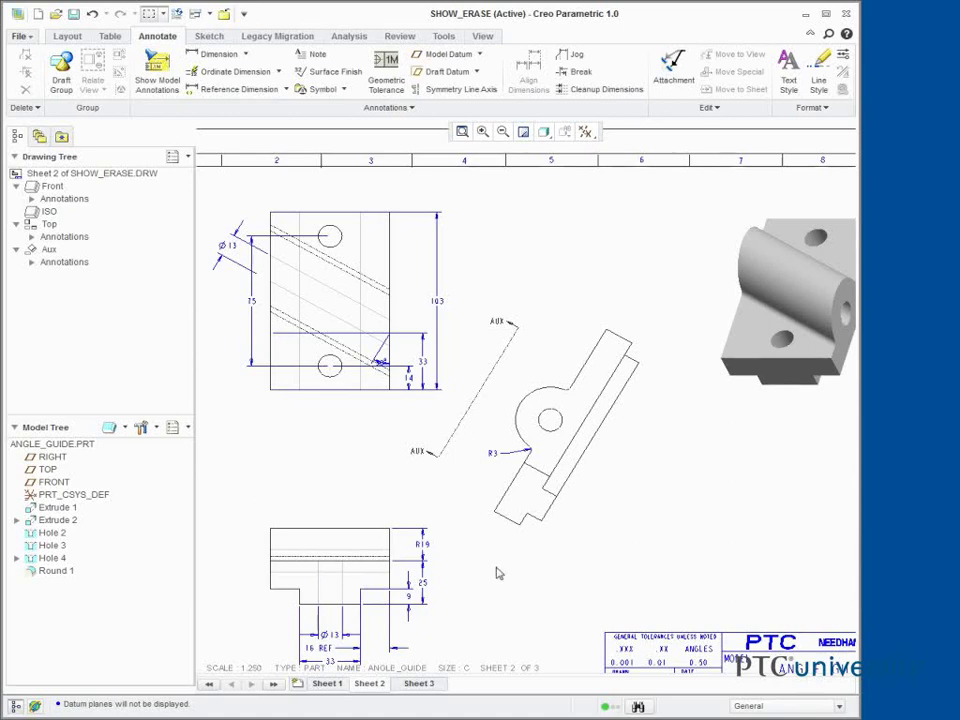
pyautogui.click(839, 707)
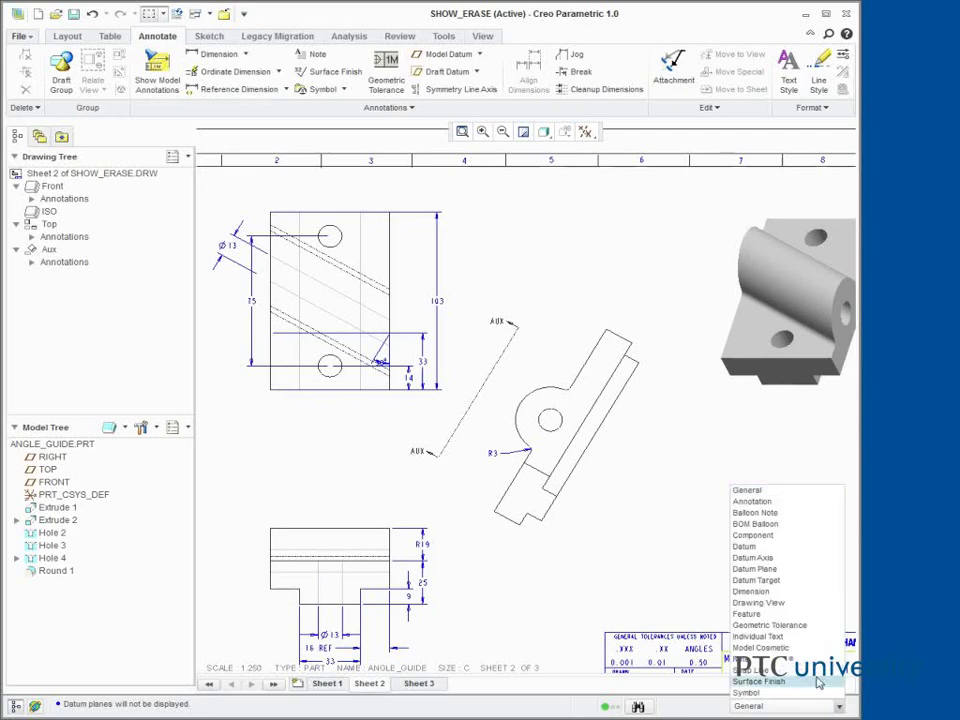
# Erase the Ø13, 75, 103, 33 and 14 dimensions from the upper-left view
pyautogui.click(765, 591)
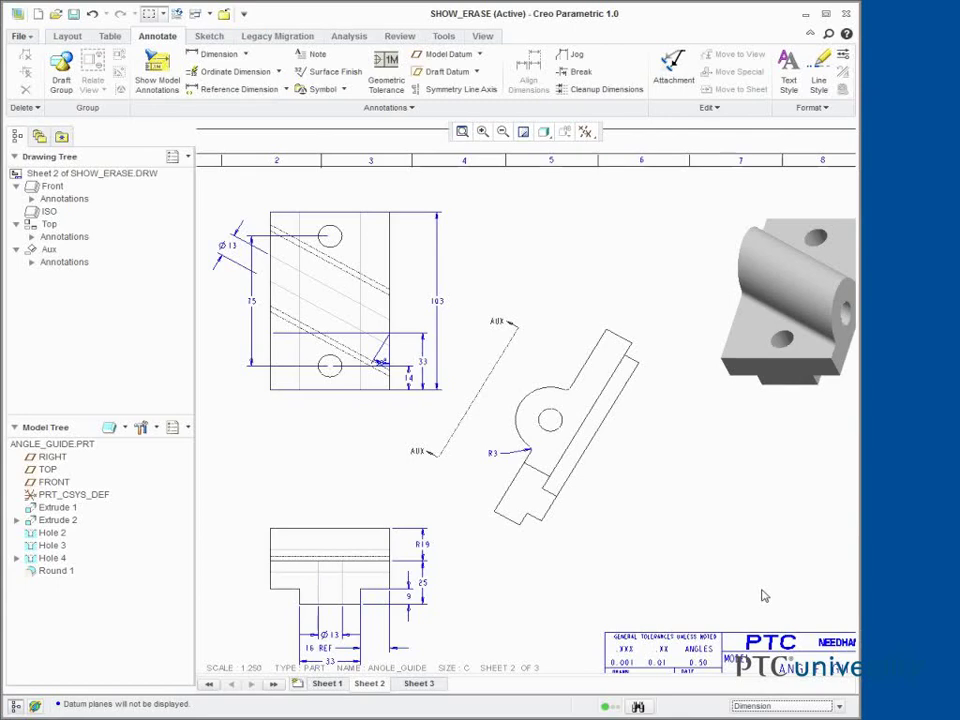
pyautogui.moveTo(204, 184); pyautogui.dragTo(462, 415)
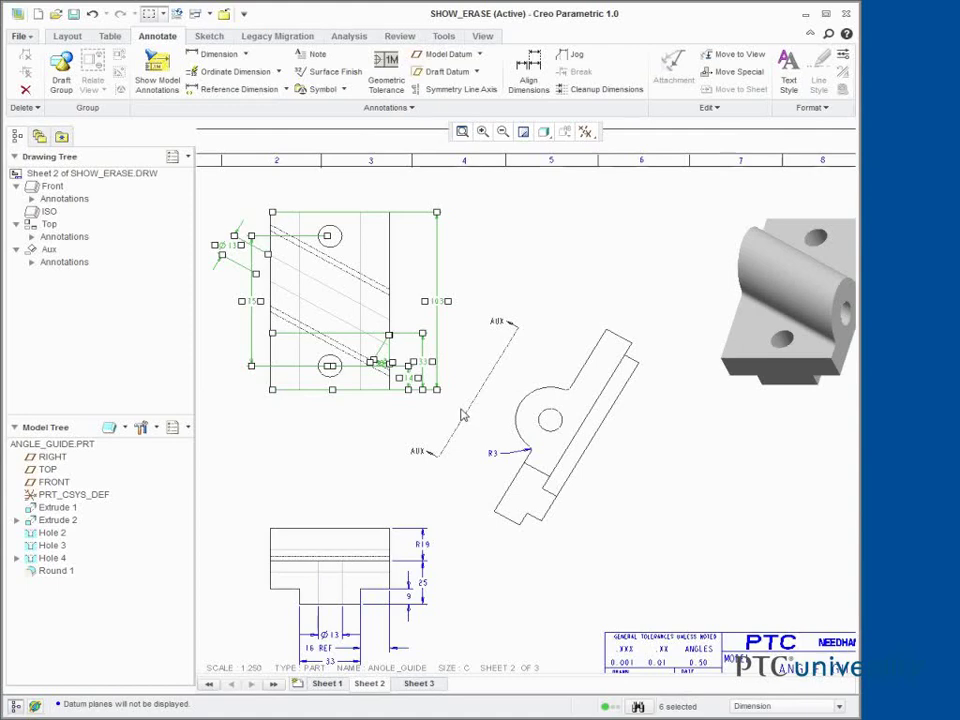
pyautogui.rightClick(505, 262)
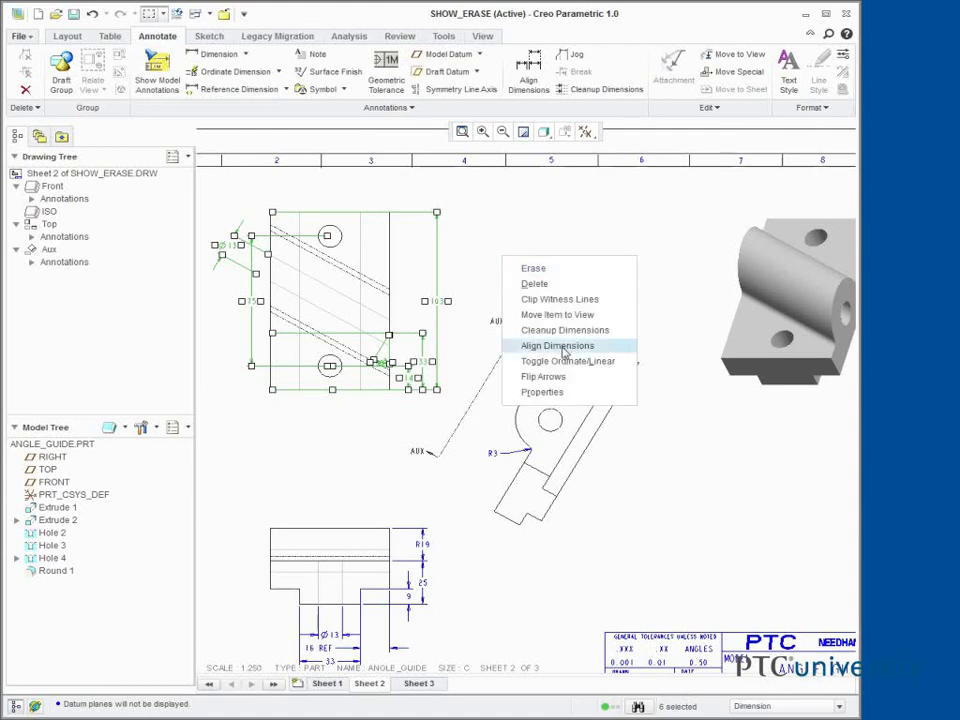
pyautogui.click(534, 268)
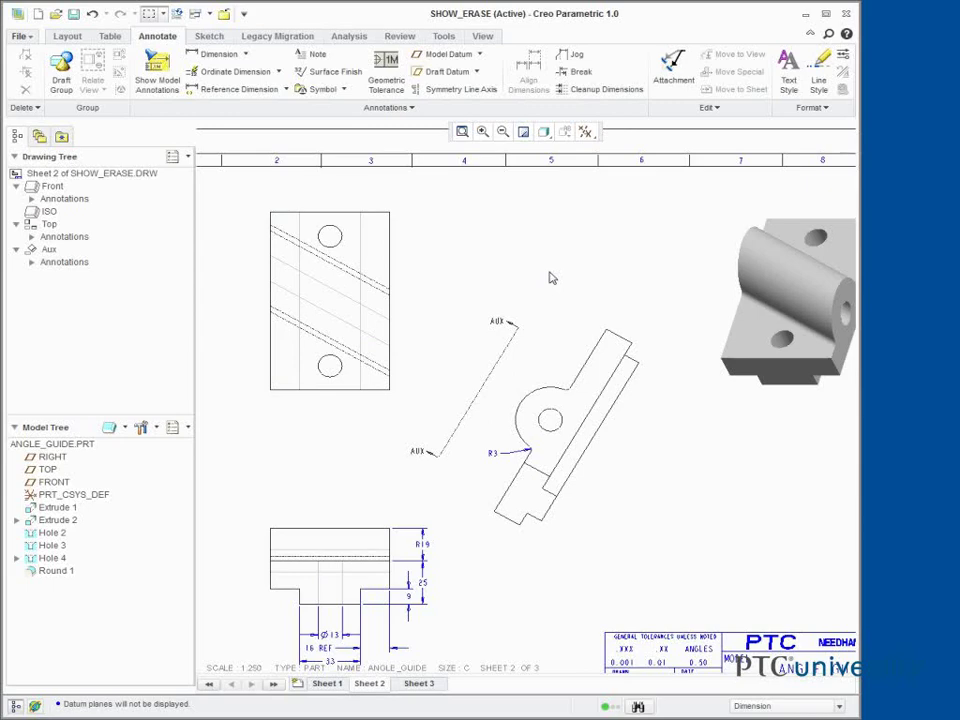
# Unerase dimension d5 in the Drawing Tree to restore the 65 dimension
pyautogui.doubleClick(44, 200)
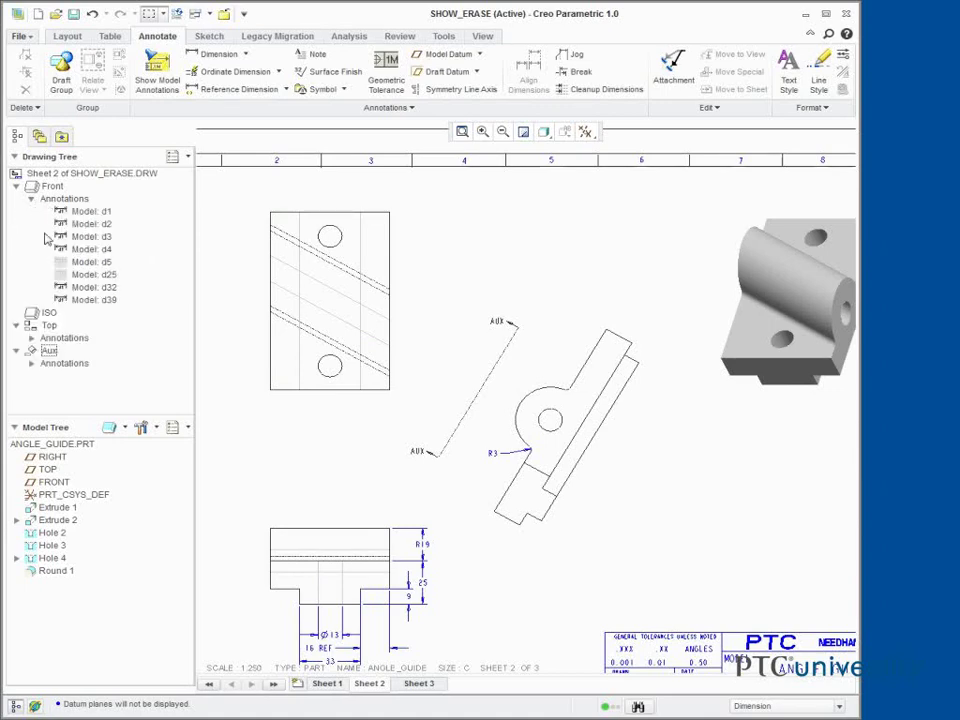
pyautogui.click(92, 262)
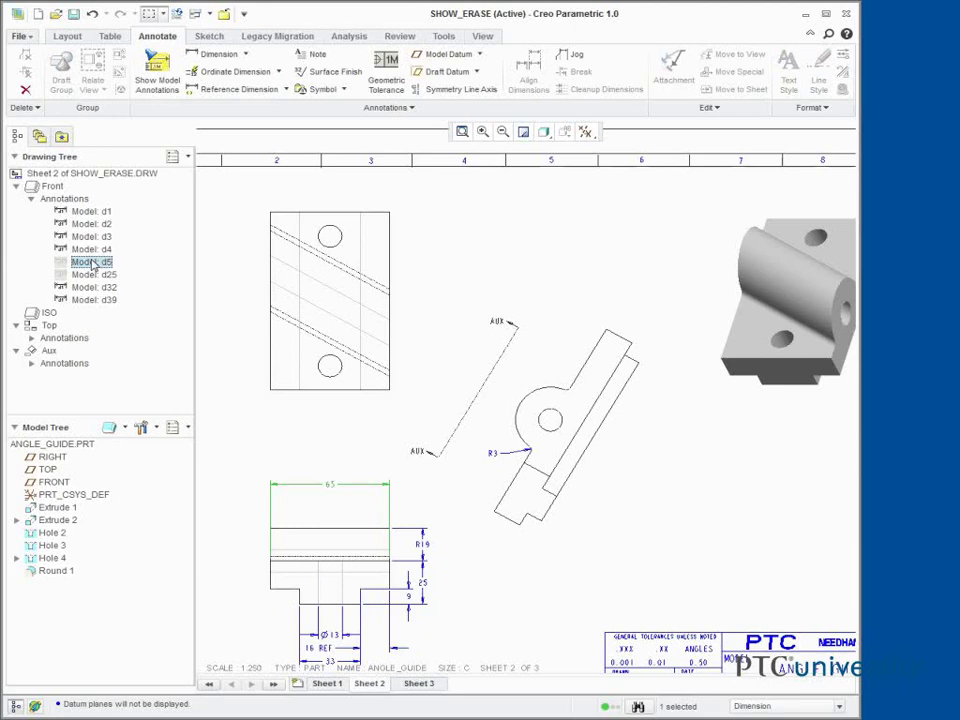
pyautogui.rightClick(92, 262)
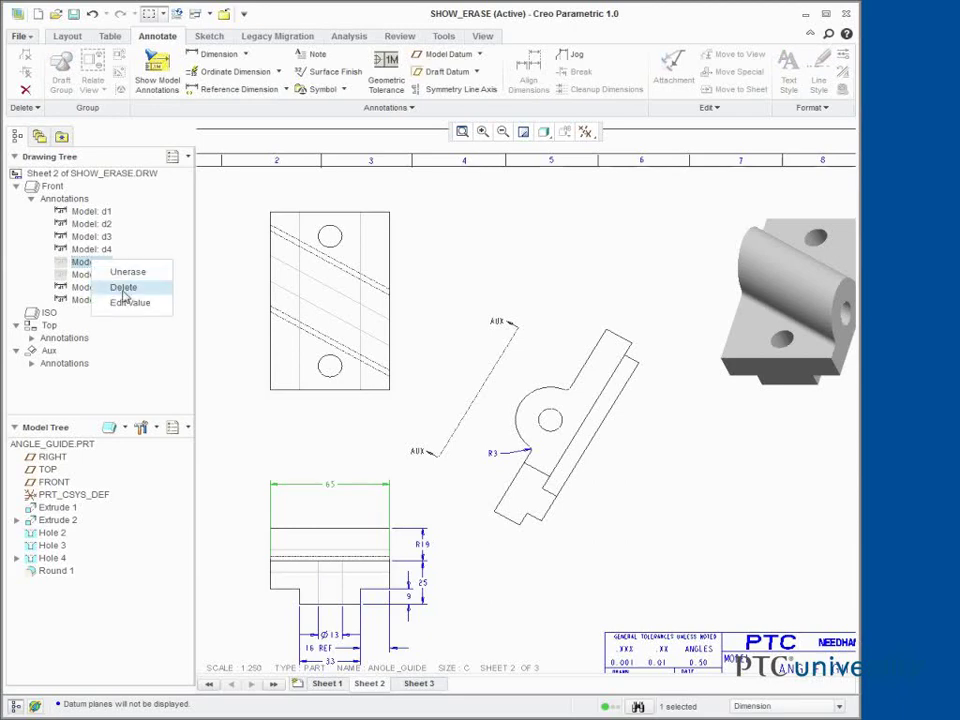
pyautogui.click(125, 271)
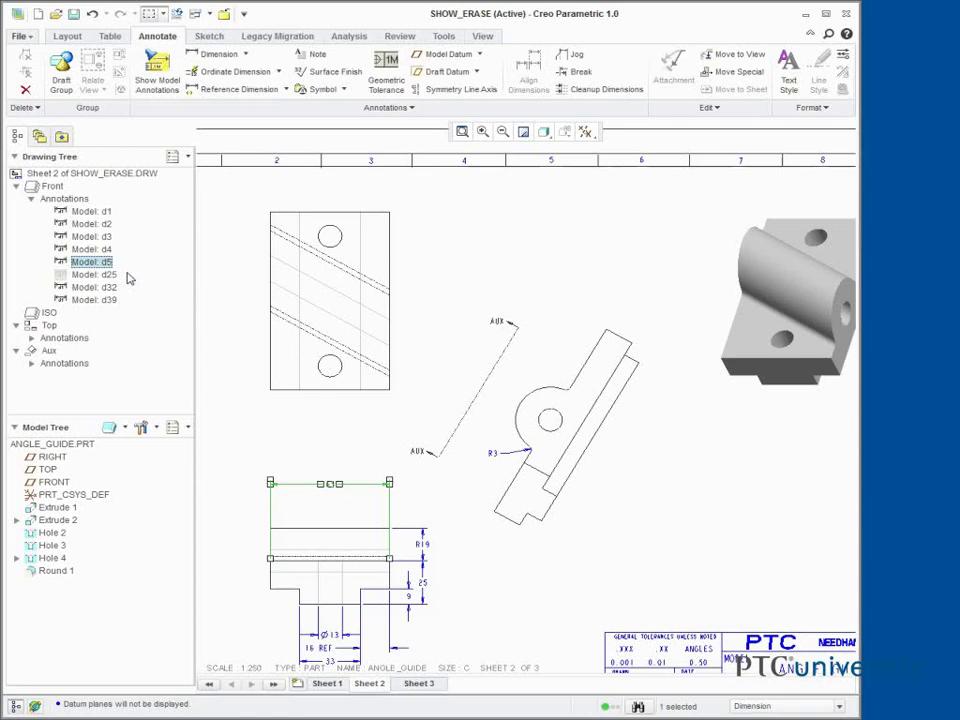
# Permanently delete dimensions d25 (32.5) and d2 from the front view
pyautogui.click(101, 276)
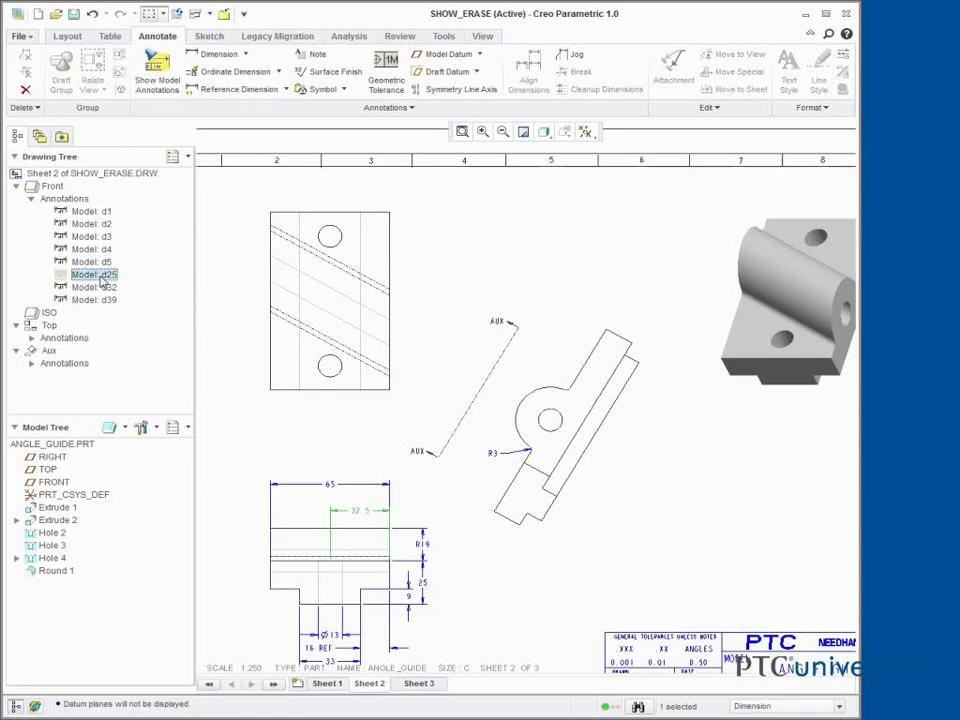
pyautogui.rightClick(103, 281)
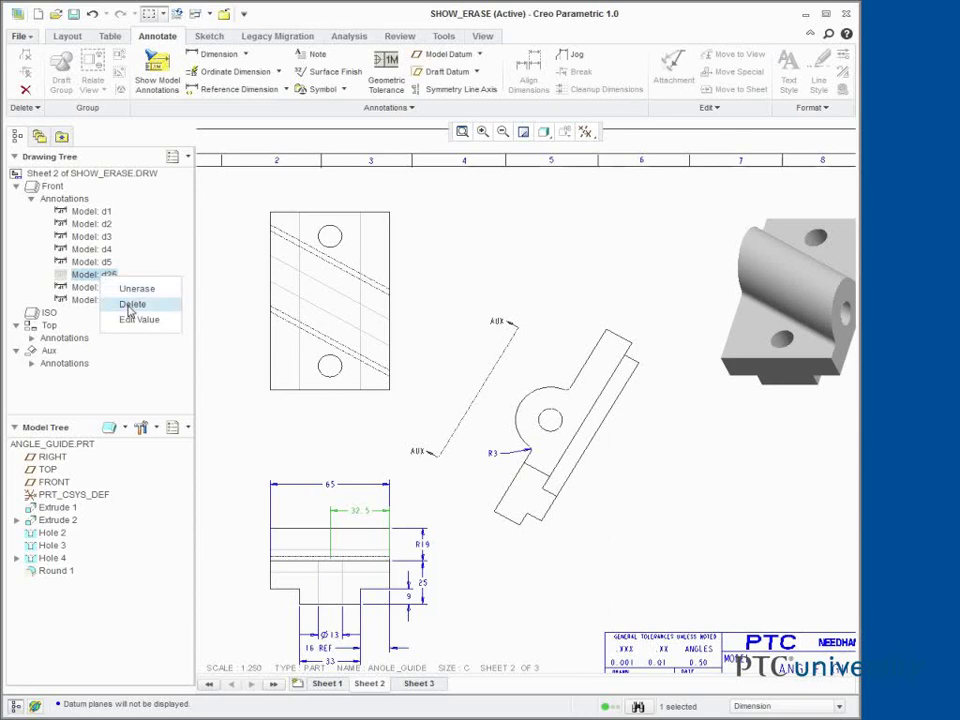
pyautogui.click(132, 304)
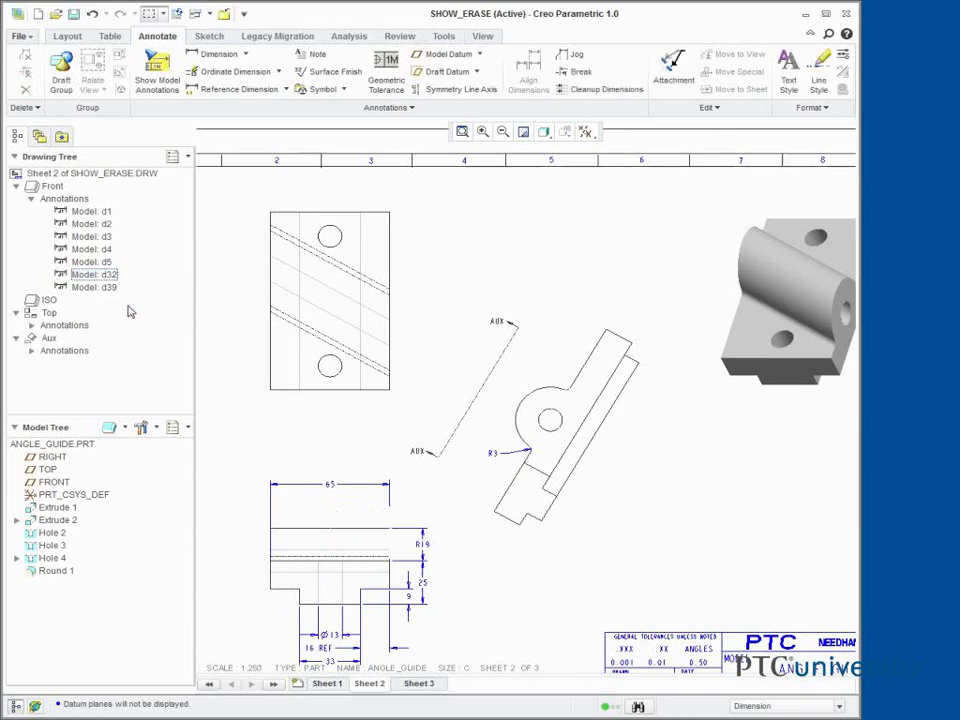
pyautogui.click(95, 225)
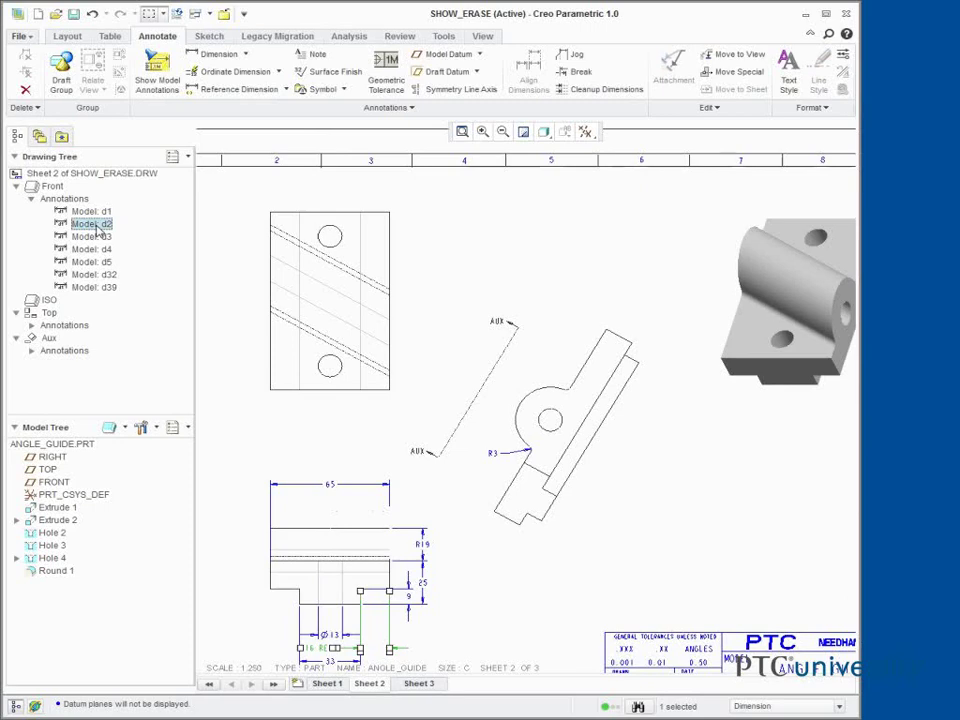
pyautogui.rightClick(97, 229)
pyautogui.click(129, 254)
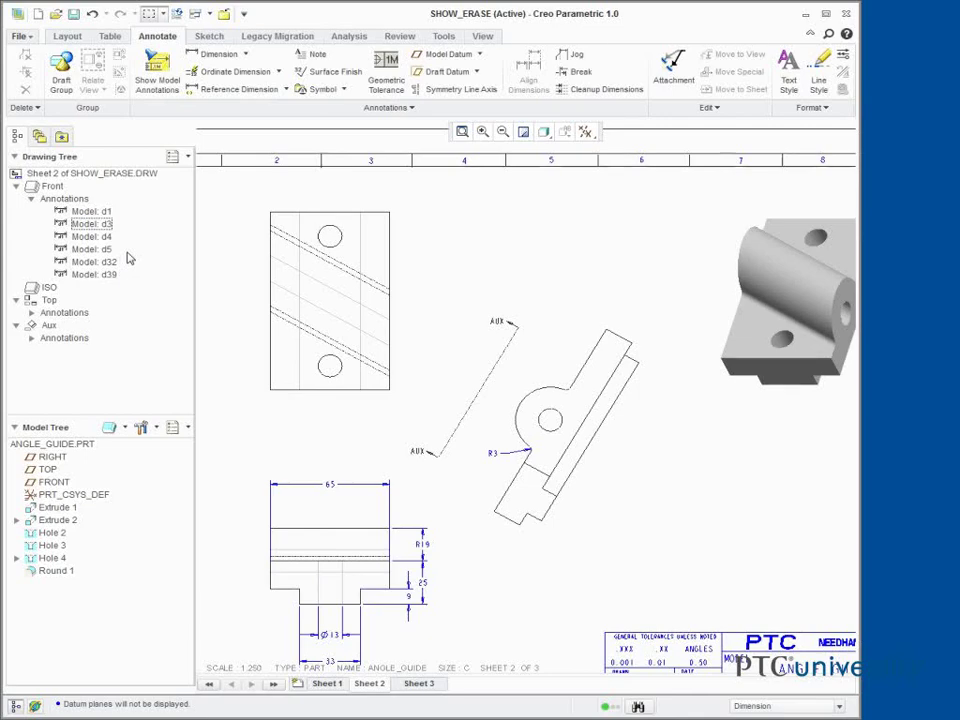
pyautogui.click(78, 445)
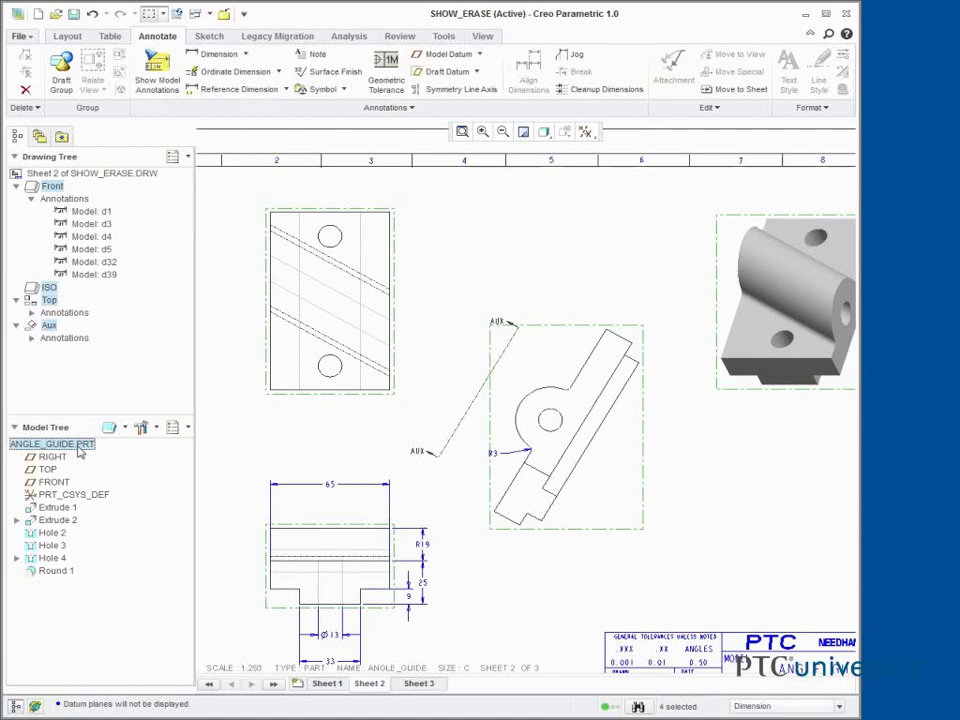
# Show the d25 (32.5) dimension again on the bottom view via Show Model Annotations
pyautogui.click(157, 76)
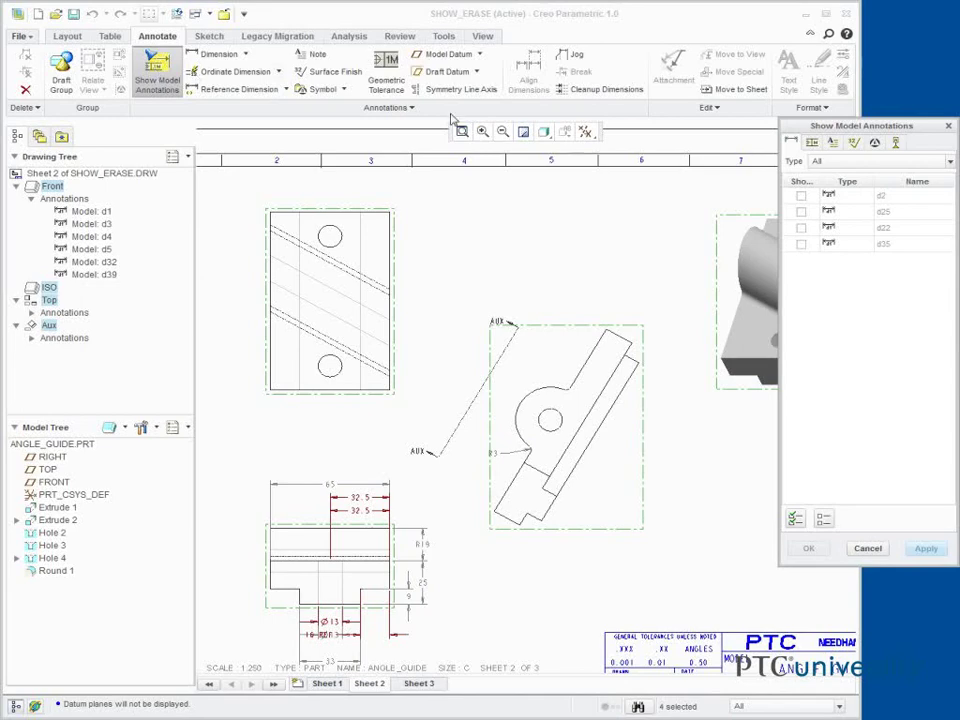
pyautogui.click(801, 212)
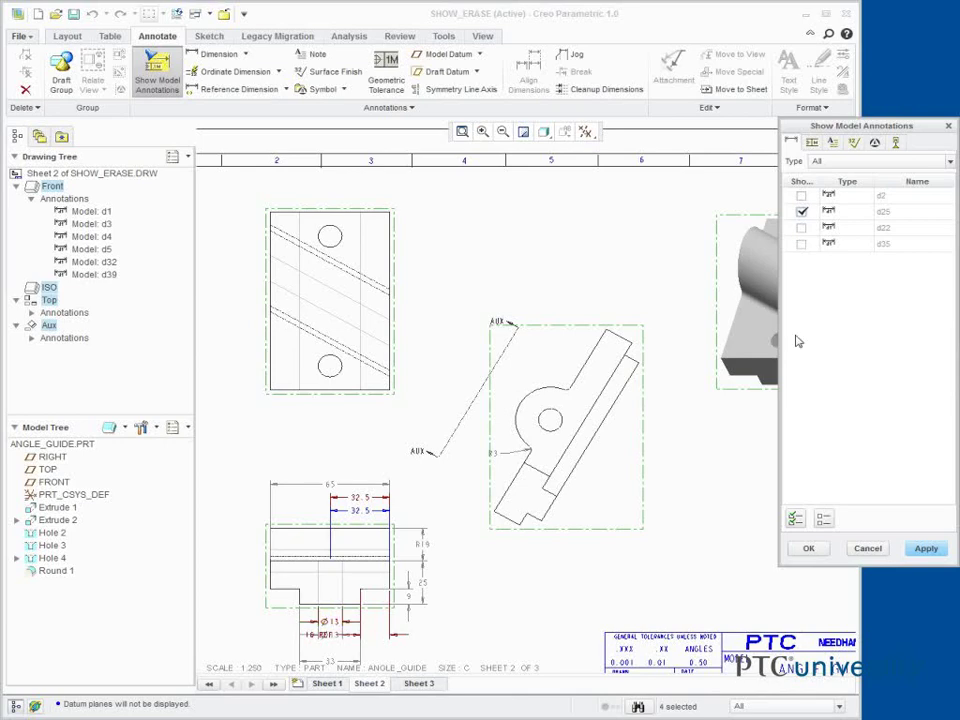
pyautogui.click(809, 549)
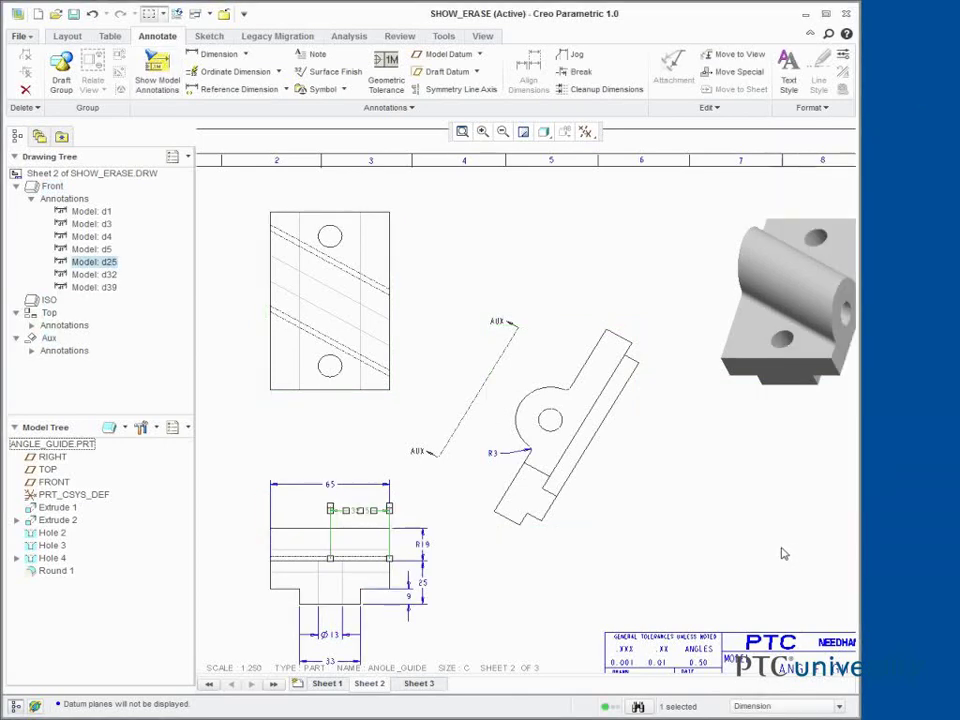
pyautogui.click(652, 535)
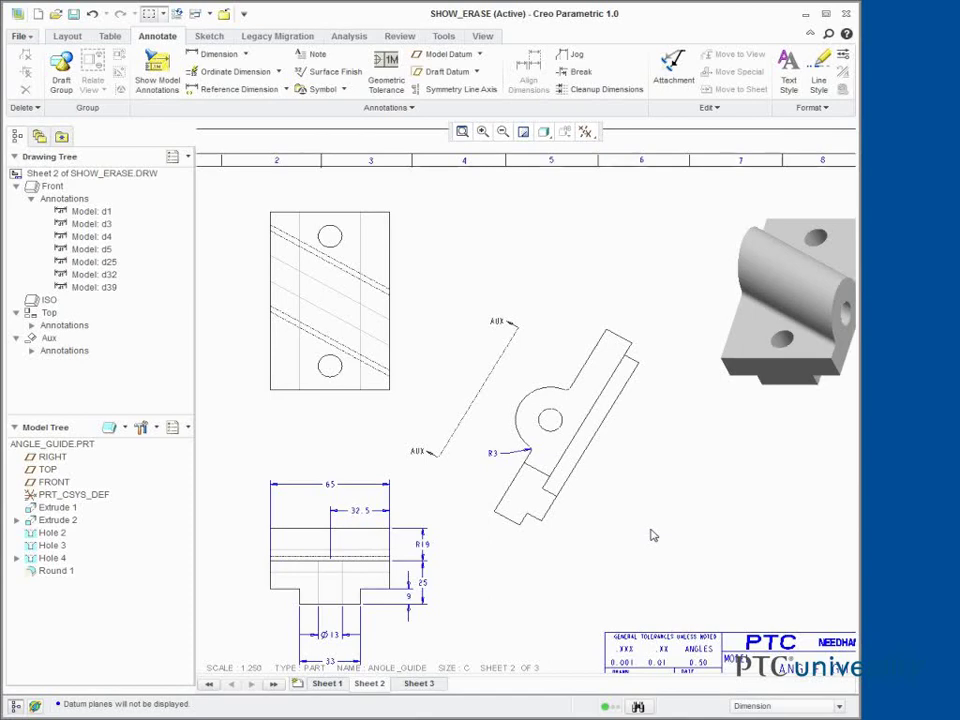
pyautogui.click(428, 688)
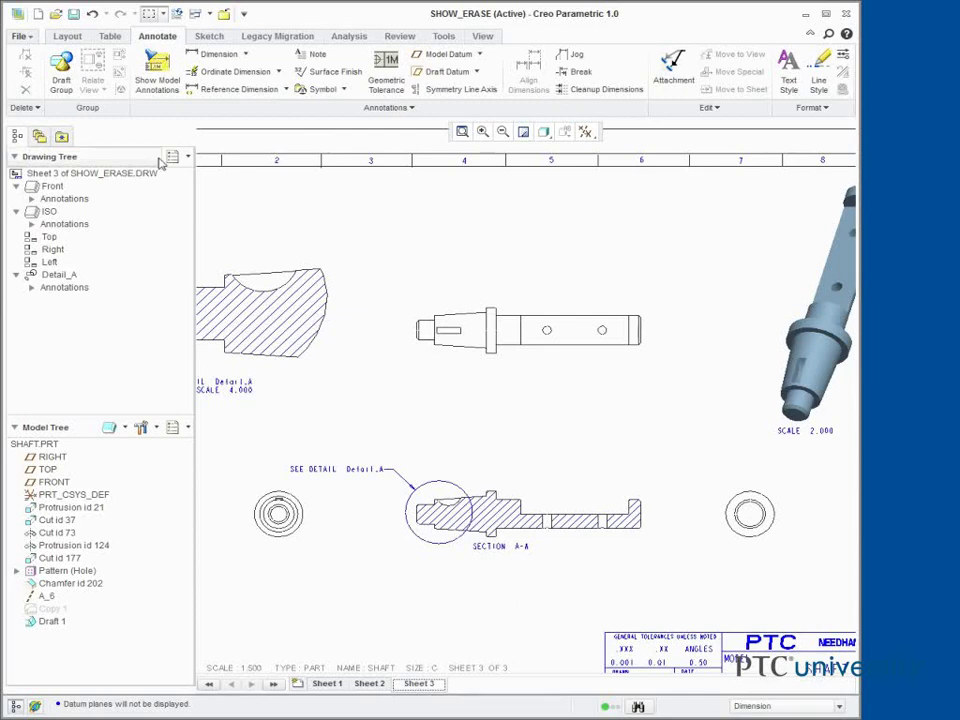
# Show axes A_4, A_5 and A_6 on section A-A, then mark all six axes for the Top view
pyautogui.click(161, 68)
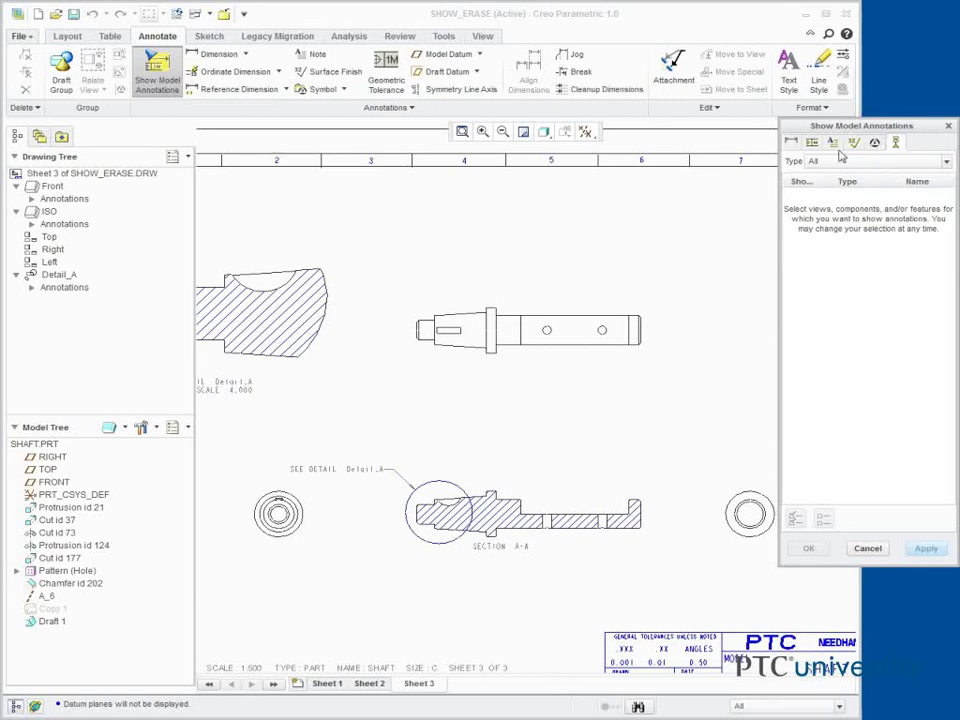
pyautogui.click(576, 503)
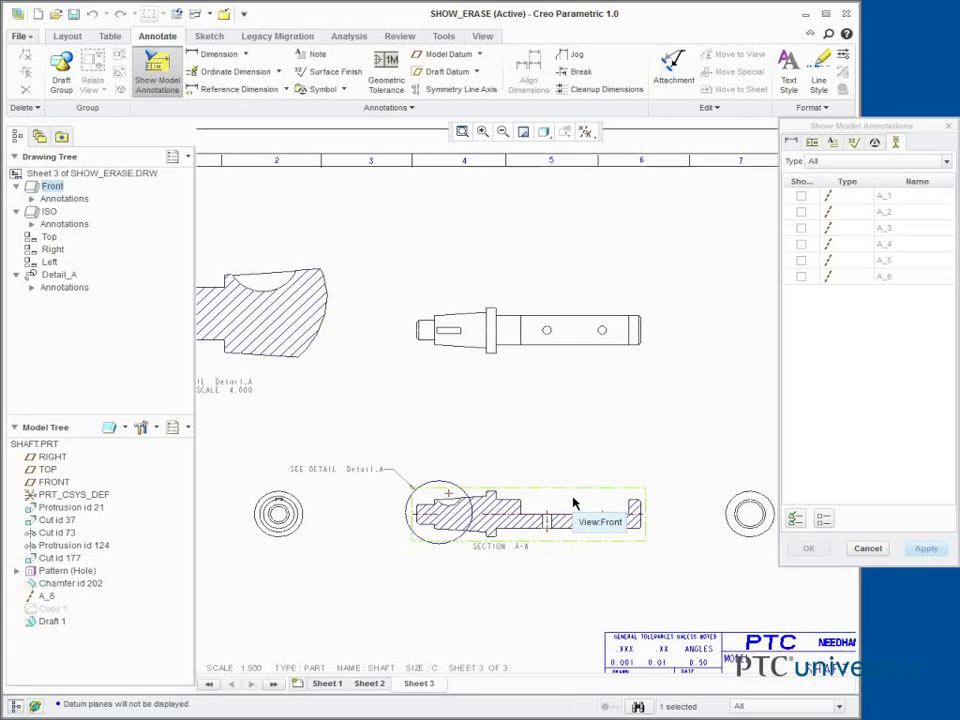
pyautogui.click(801, 244)
pyautogui.click(801, 260)
pyautogui.click(801, 276)
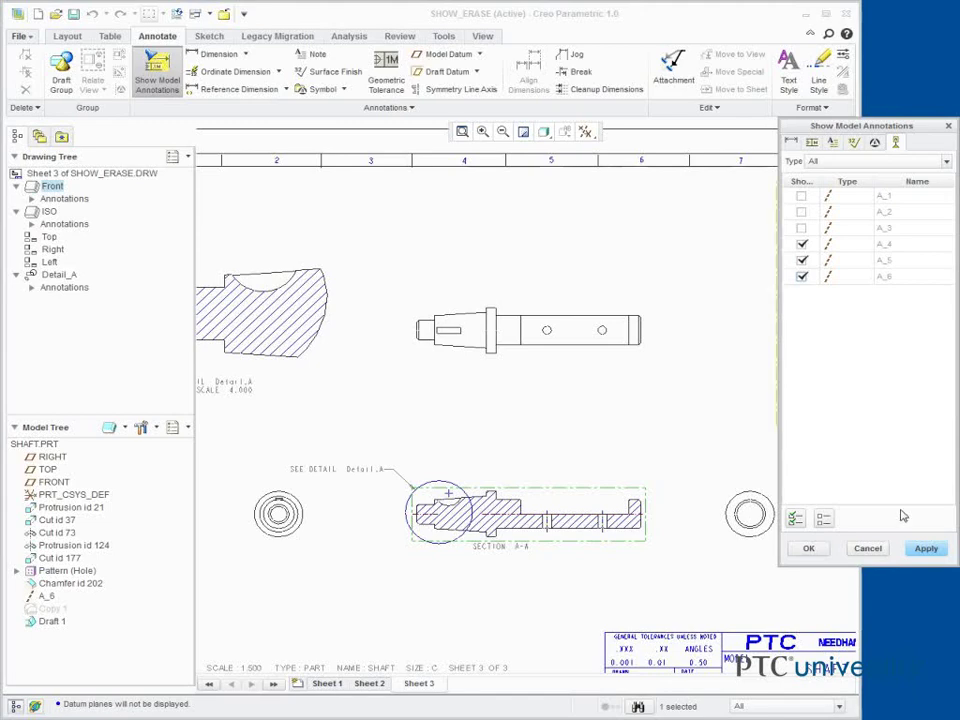
pyautogui.click(926, 548)
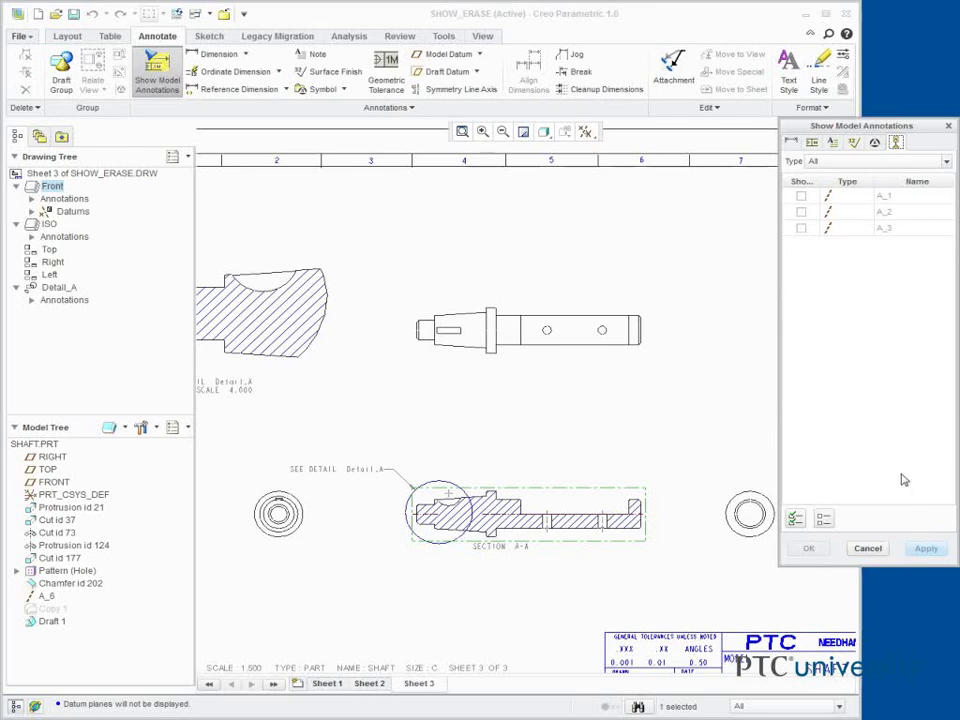
pyautogui.click(575, 313)
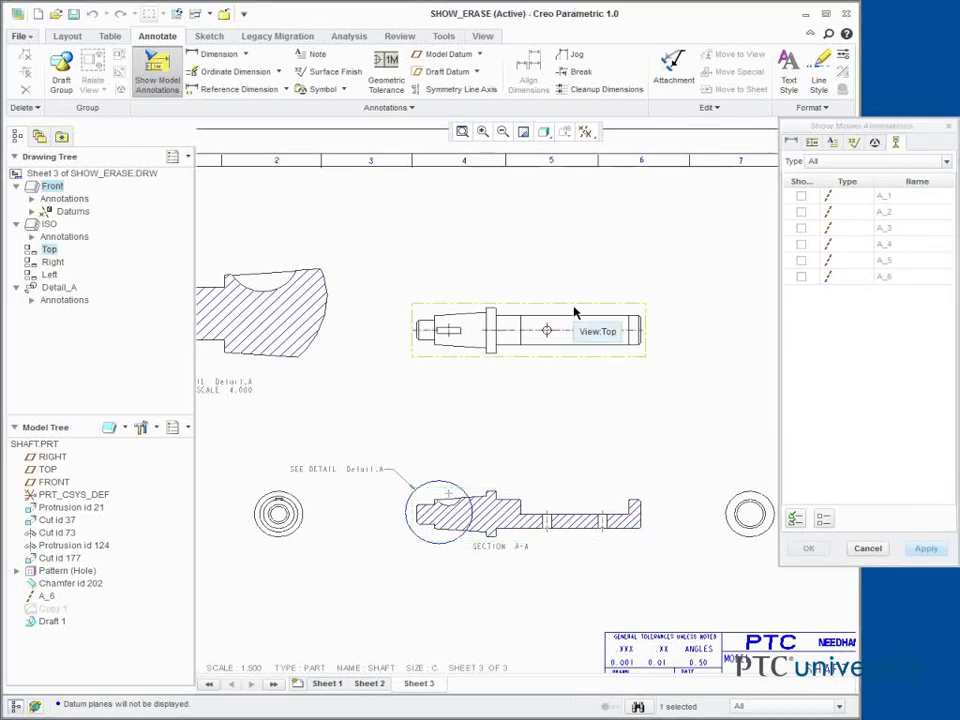
pyautogui.click(796, 519)
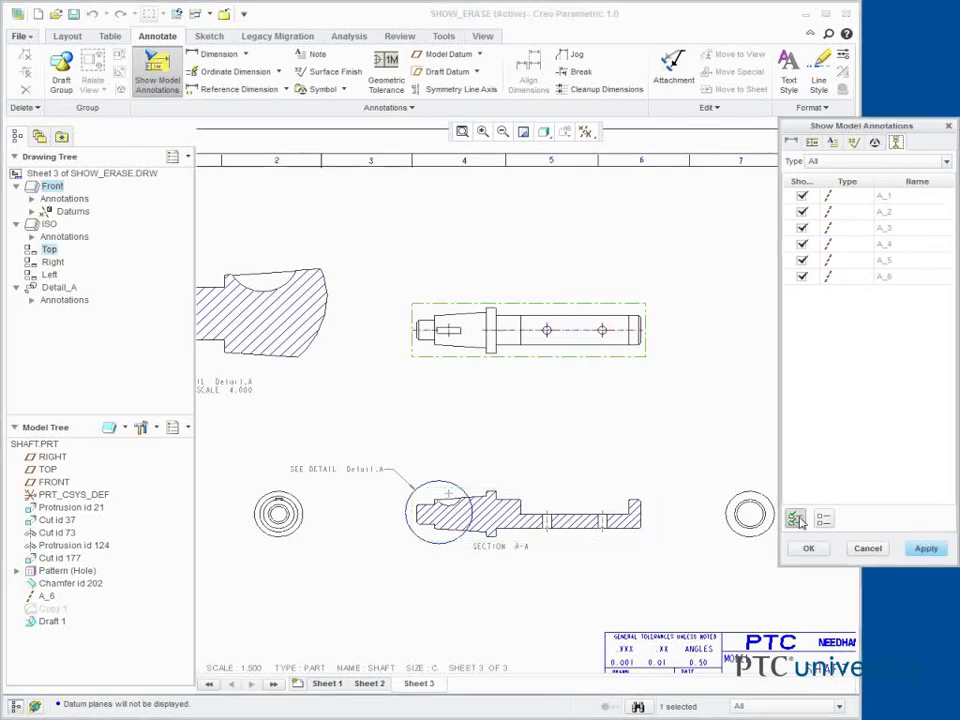